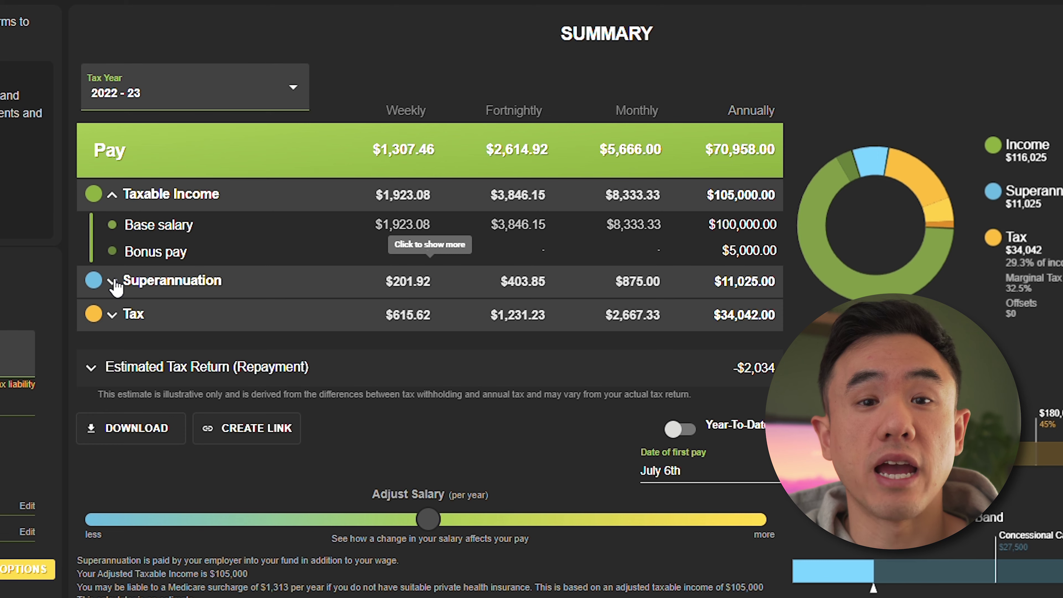
Step: Expand the Superannuation and Tax rows of the pay summary to examine their breakdowns
left_click(112, 281)
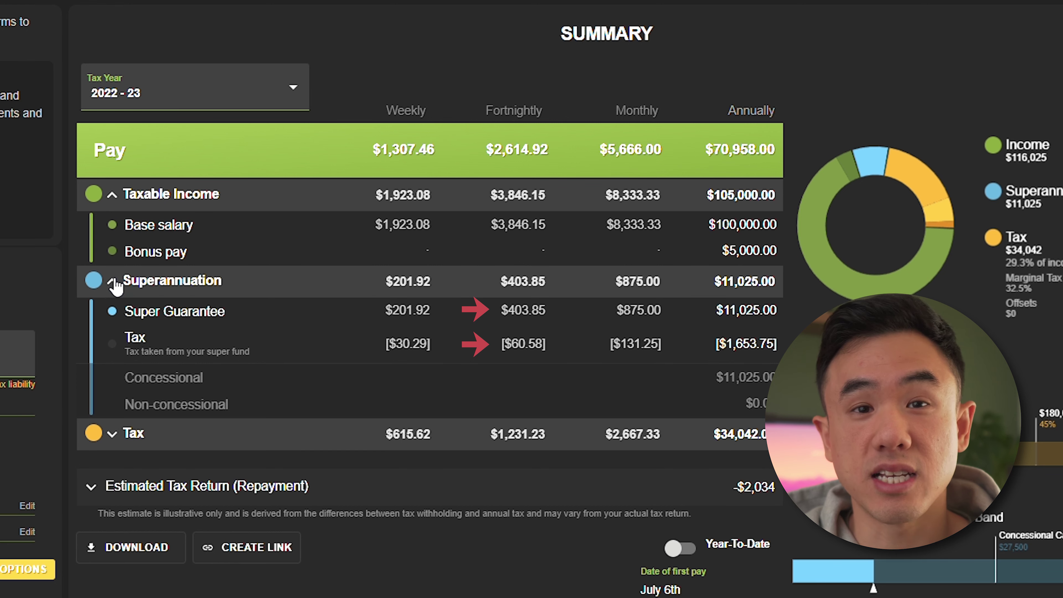
left_click(120, 433)
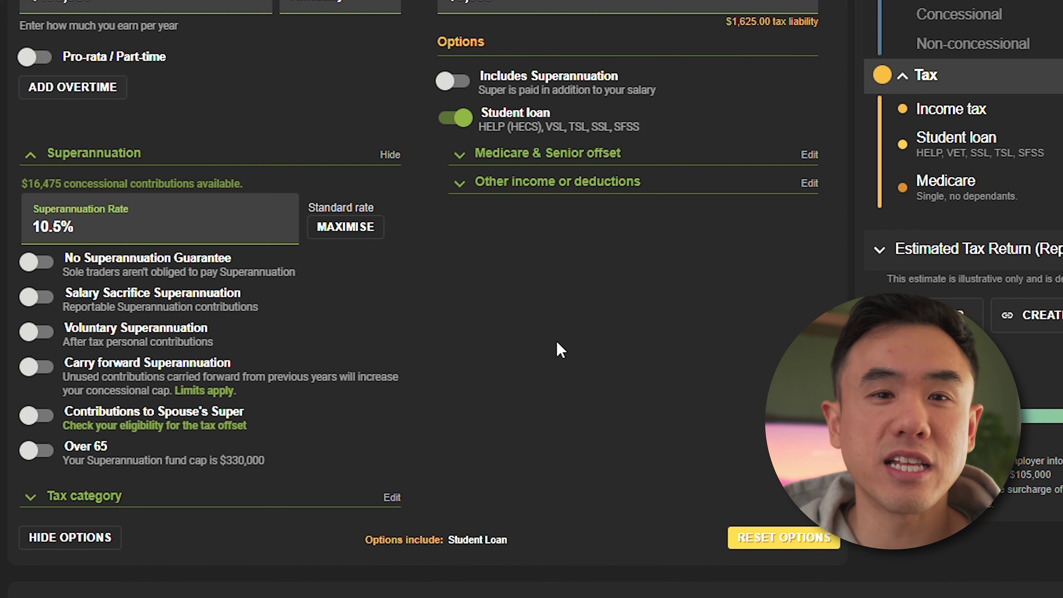
Step: Enable Salary Sacrifice Superannuation and set its amount to $100 per fortnight
left_click(36, 298)
left_click(67, 347)
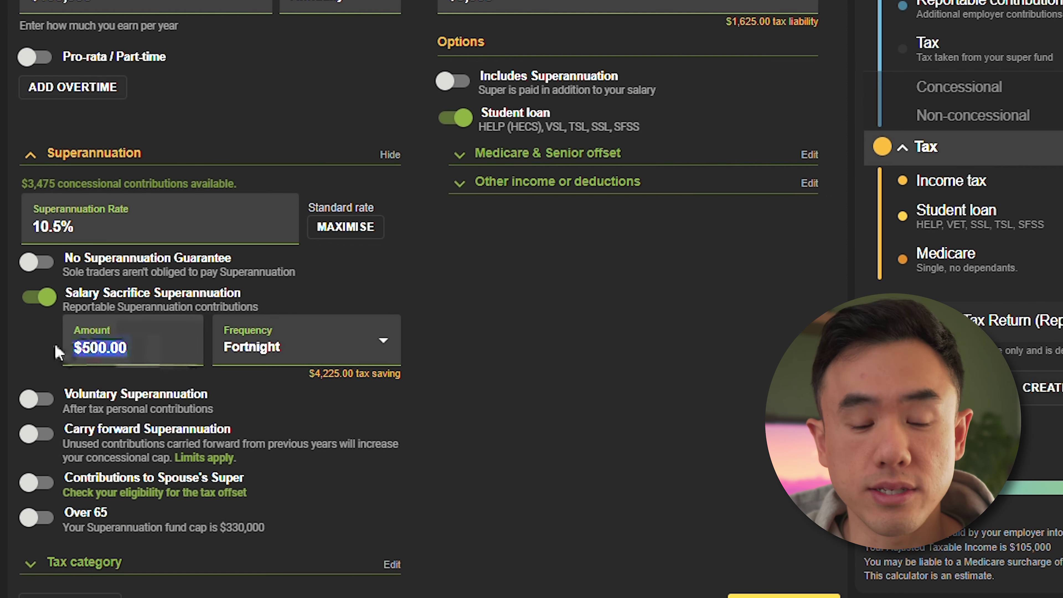
type("100")
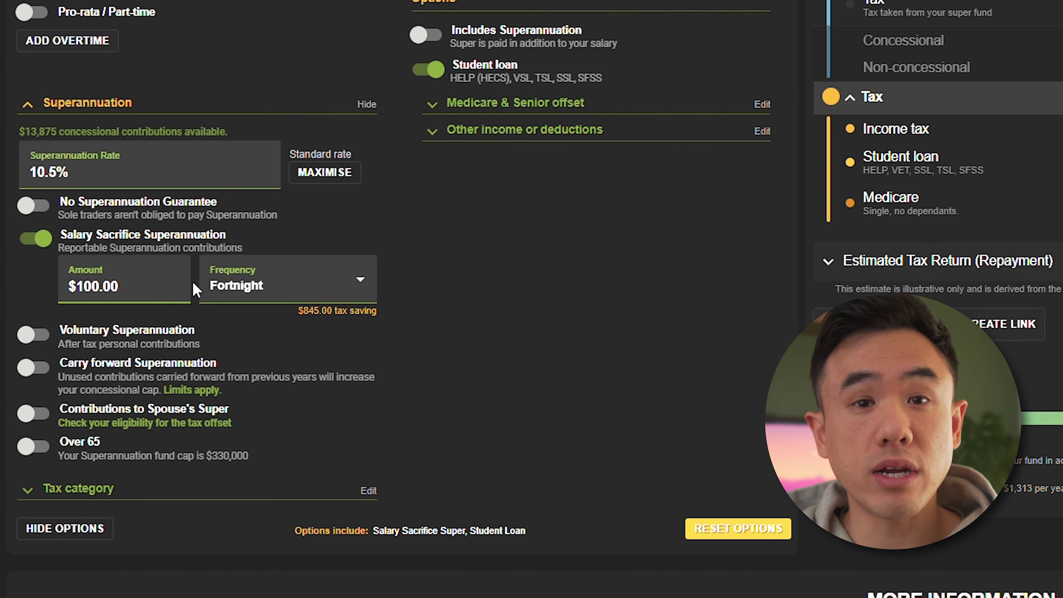
Step: Replace the salary sacrifice superannuation amount with $500, keeping the fortnightly frequency
key("BackSpace")
key("BackSpace")
key("BackSpace")
key("BackSpace")
key("BackSpace")
key("BackSpace")
key("BackSpace")
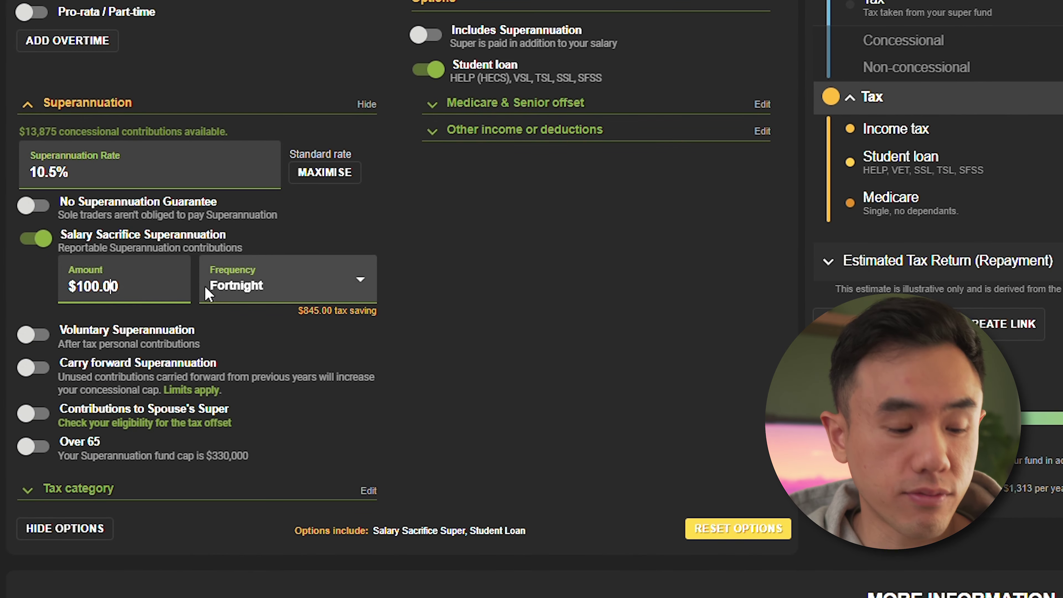
type("500")
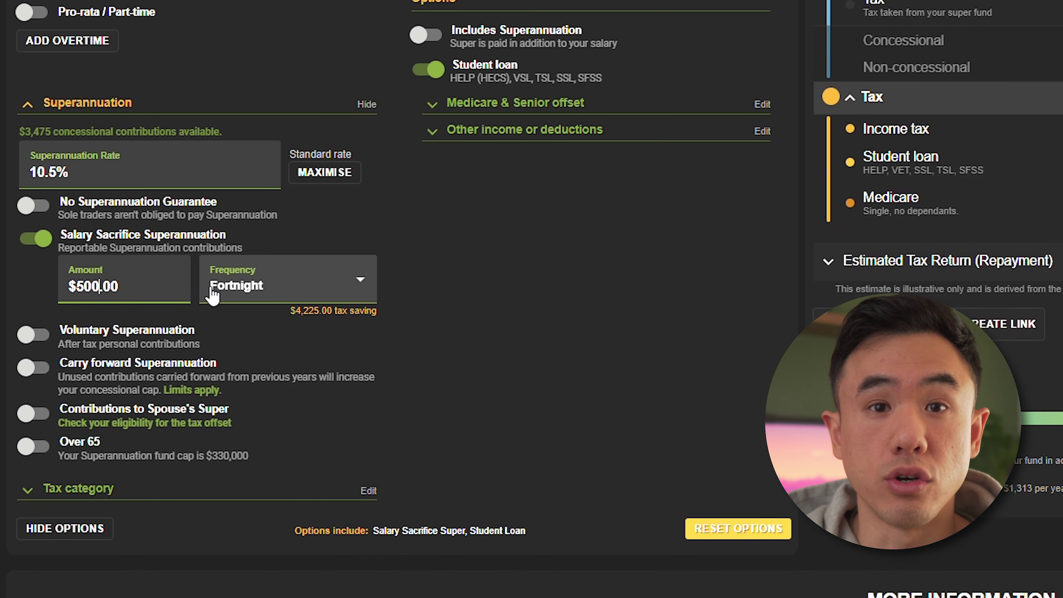
left_click(205, 296)
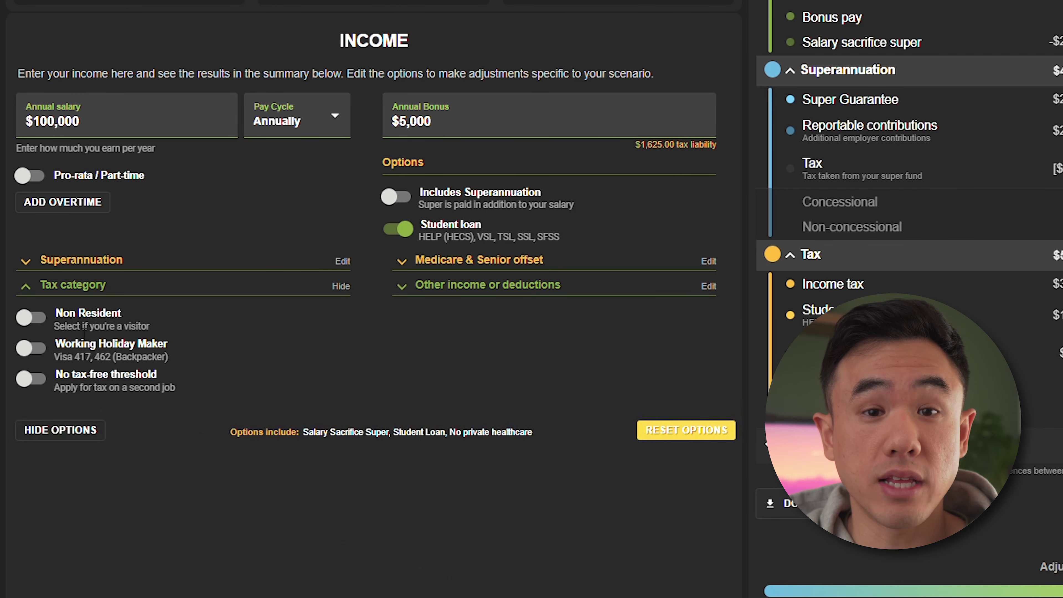
Step: Collapse and reopen the Tax category options, and try switching Non Resident on and back off
left_click(36, 289)
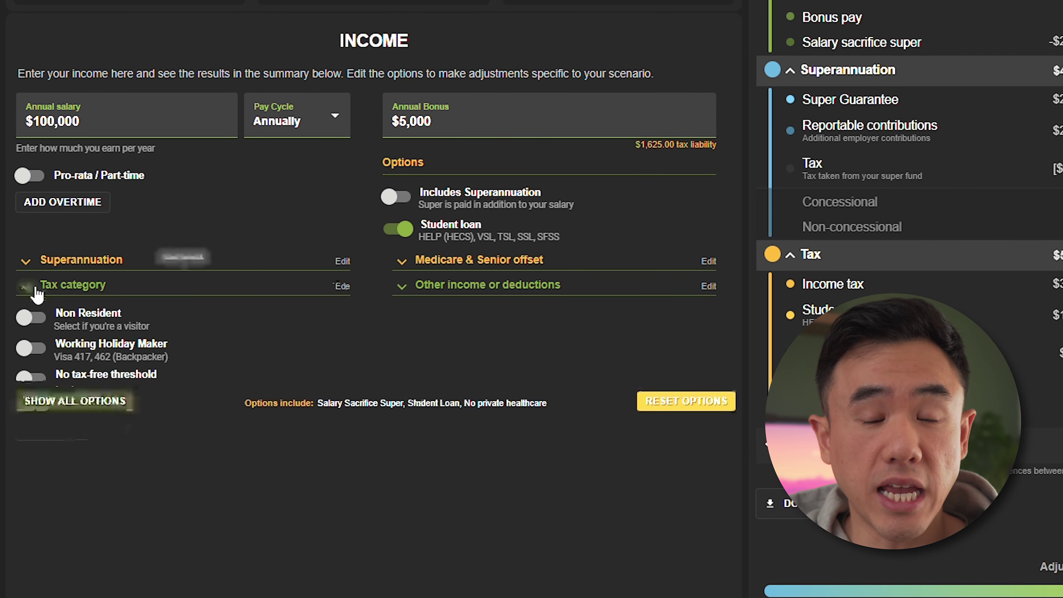
left_click(36, 285)
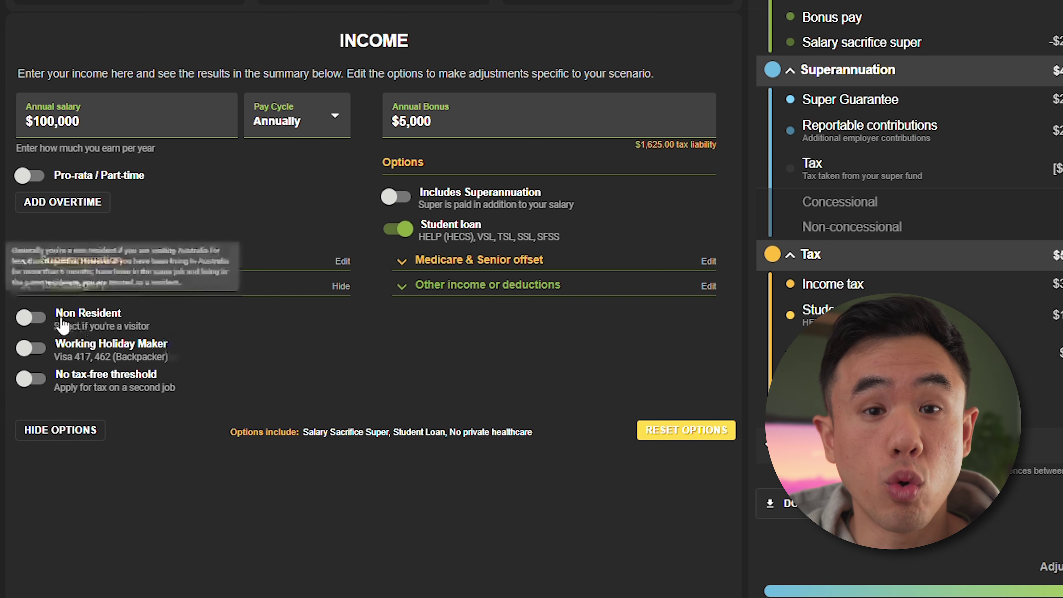
left_click(44, 322)
left_click(44, 322)
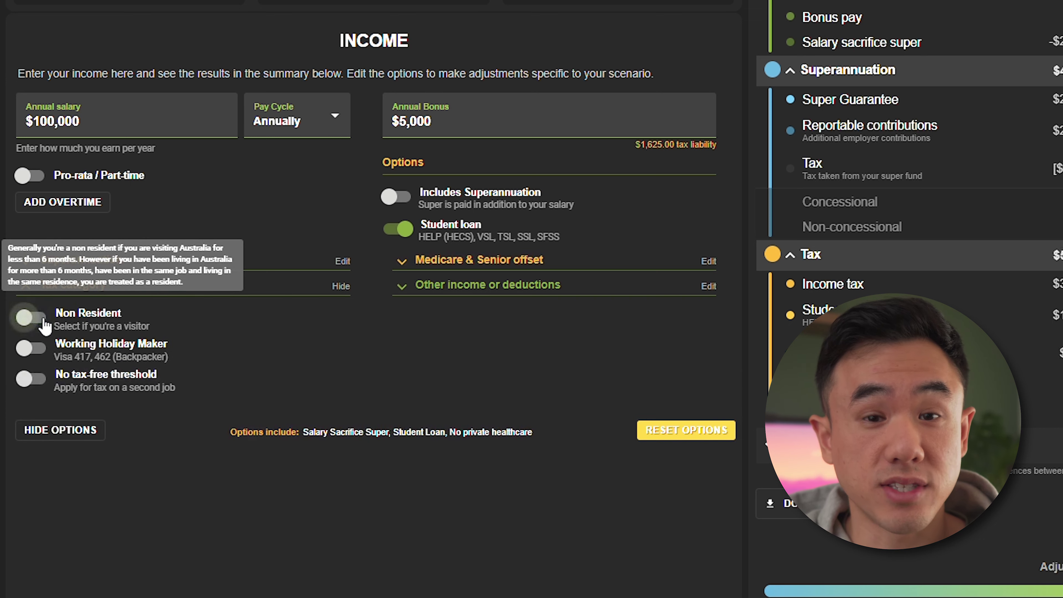
Step: Enable the Medicare Exemption at Half under Medicare & Senior offset, and expand Other income or deductions
left_click(408, 265)
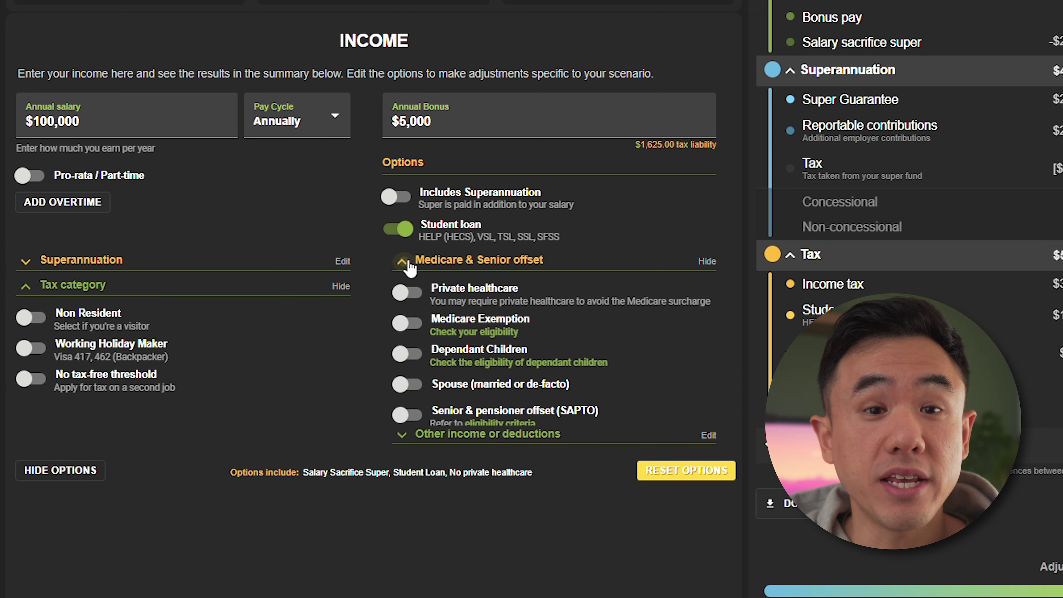
left_click(410, 329)
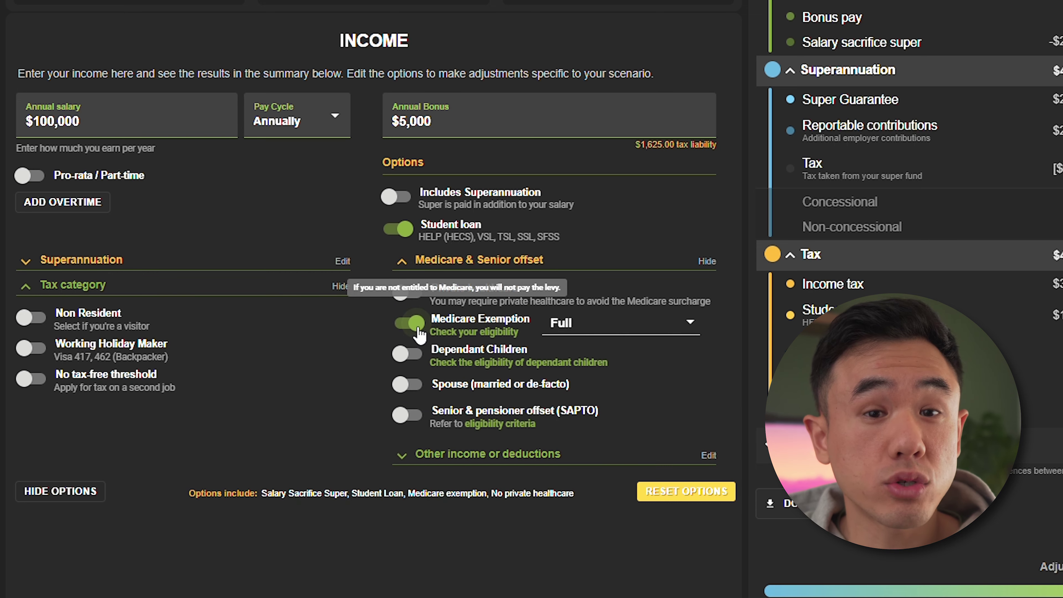
left_click(609, 364)
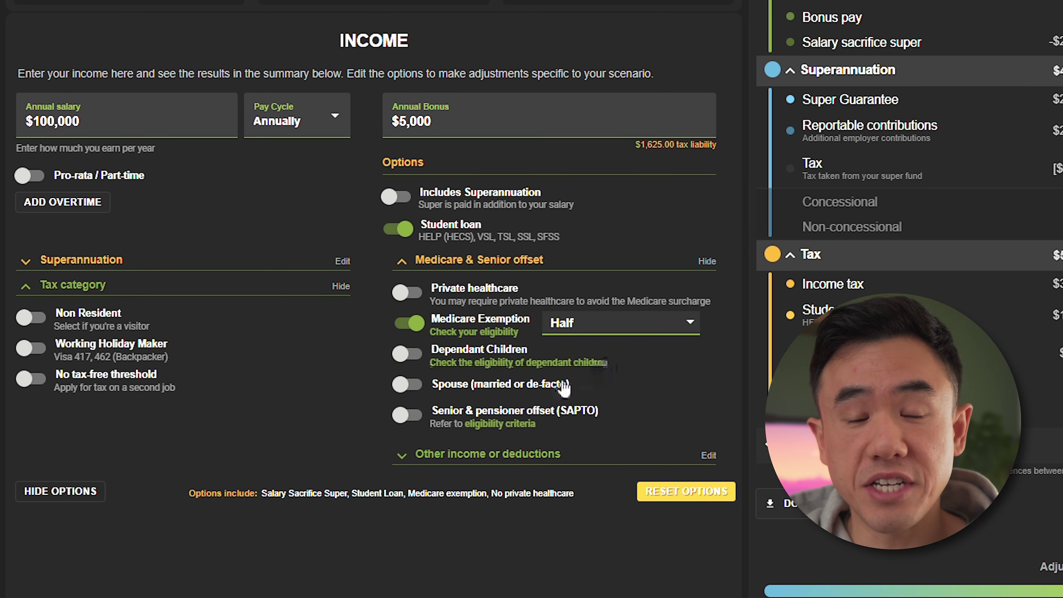
left_click(402, 456)
scroll(616, 506, "down", 4)
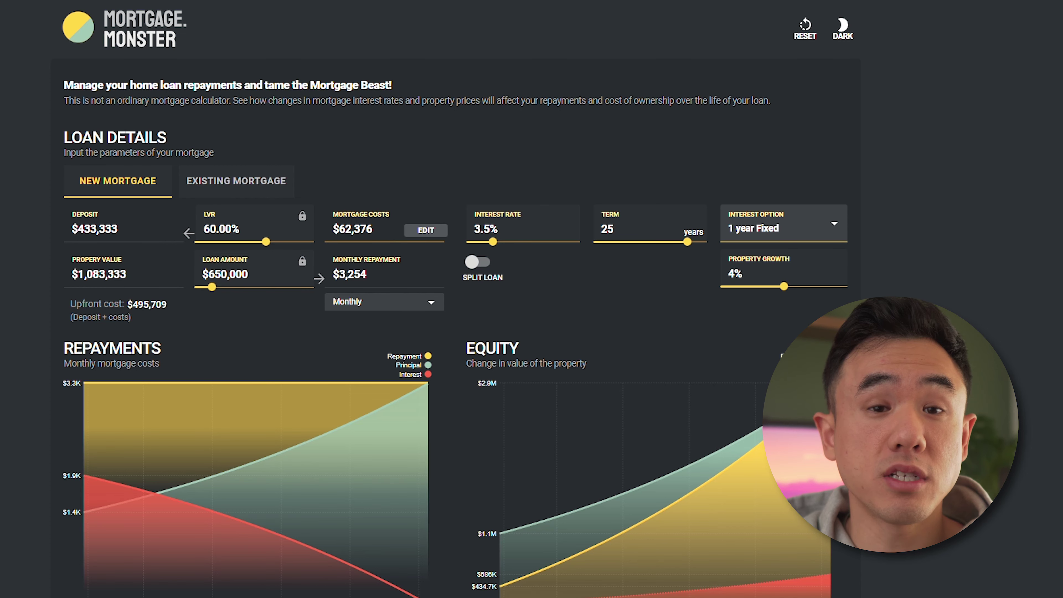
Step: View the loan inputs for an existing mortgage and return to the new mortgage inputs
left_click(225, 192)
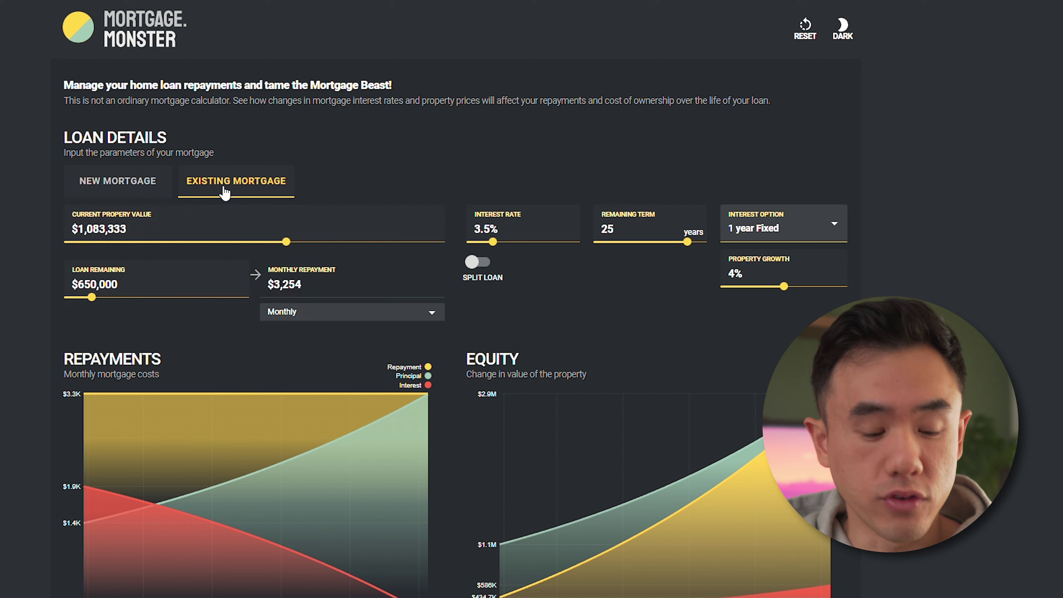
left_click(132, 193)
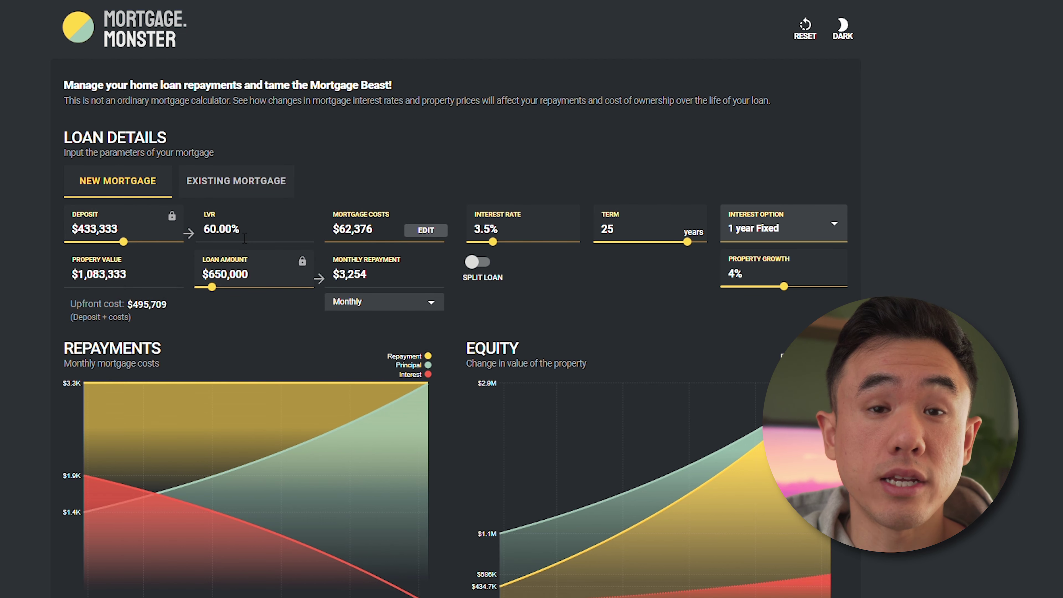
Step: Raise the new mortgage's deposit to $446,000
key("Right")
key("Right")
key("Right")
key("Right")
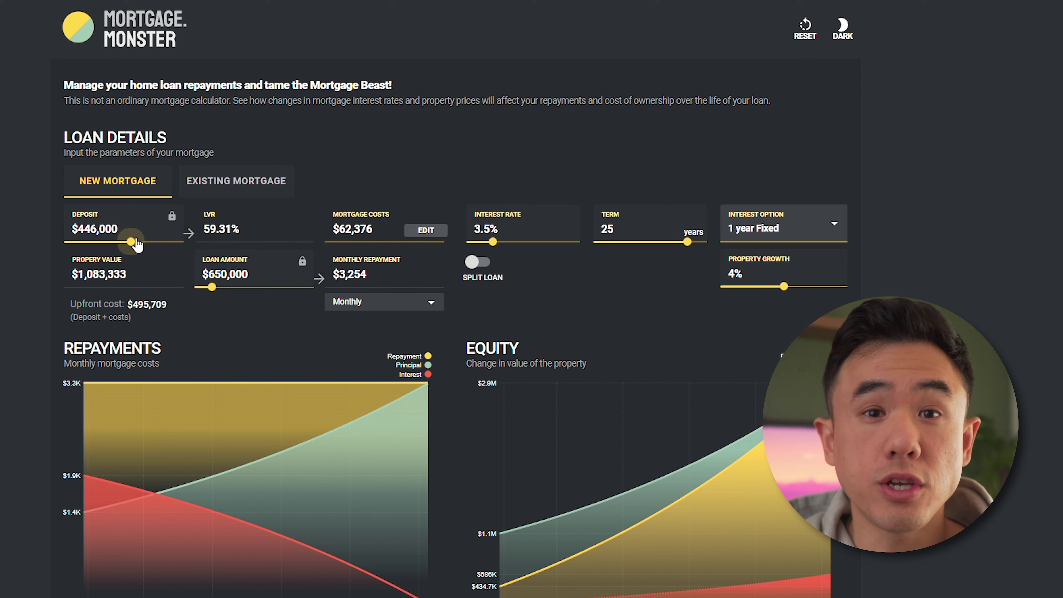
Step: Set the new mortgage's LVR to 80%
left_click(229, 235)
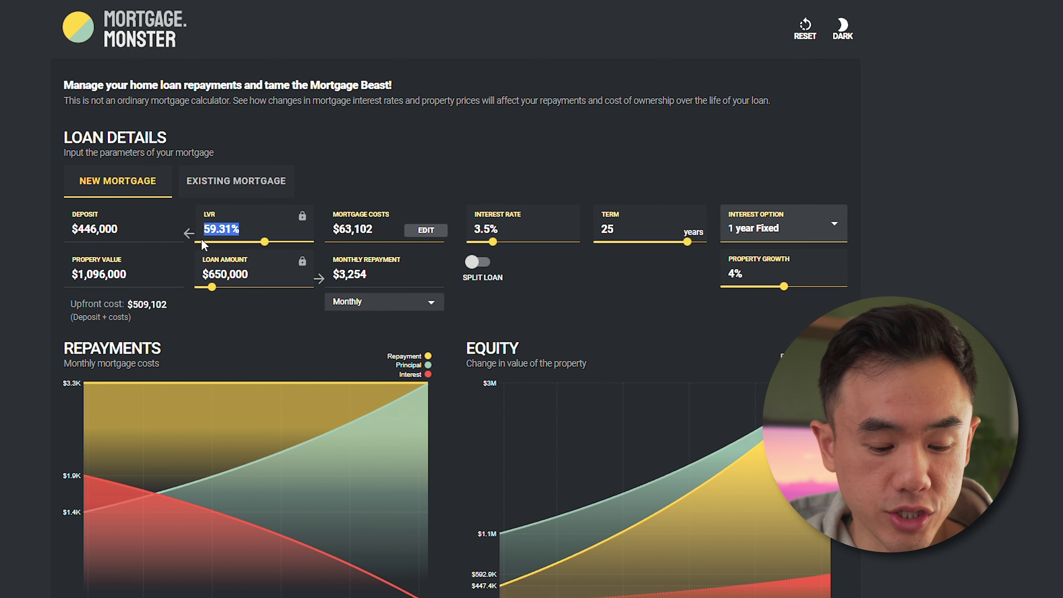
type("80")
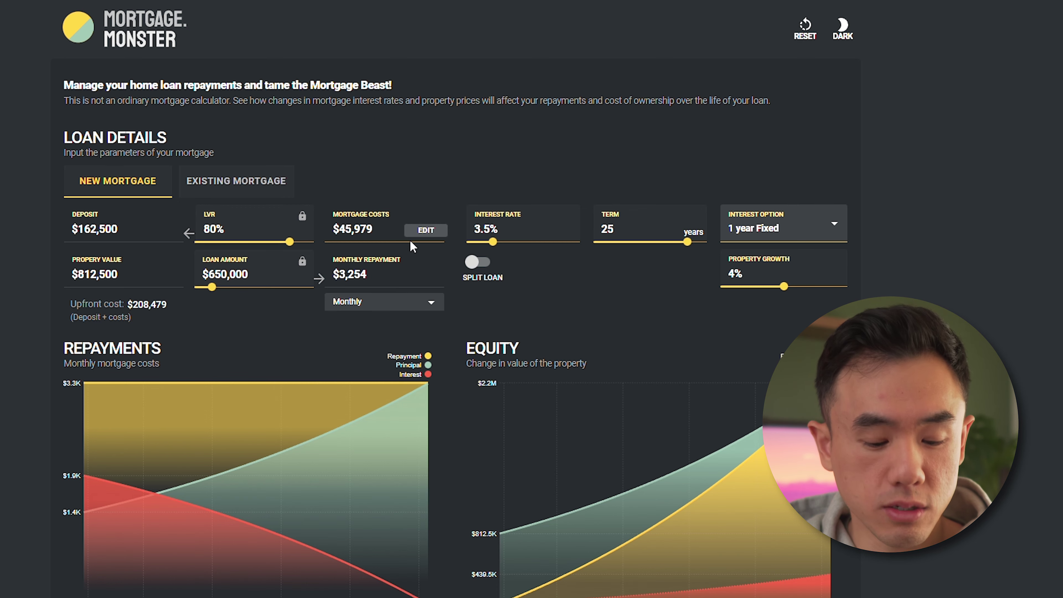
Step: Set the mortgage costs state to NSW, leaving primary residence on and first home owner off after trying both options, and apply
left_click(435, 232)
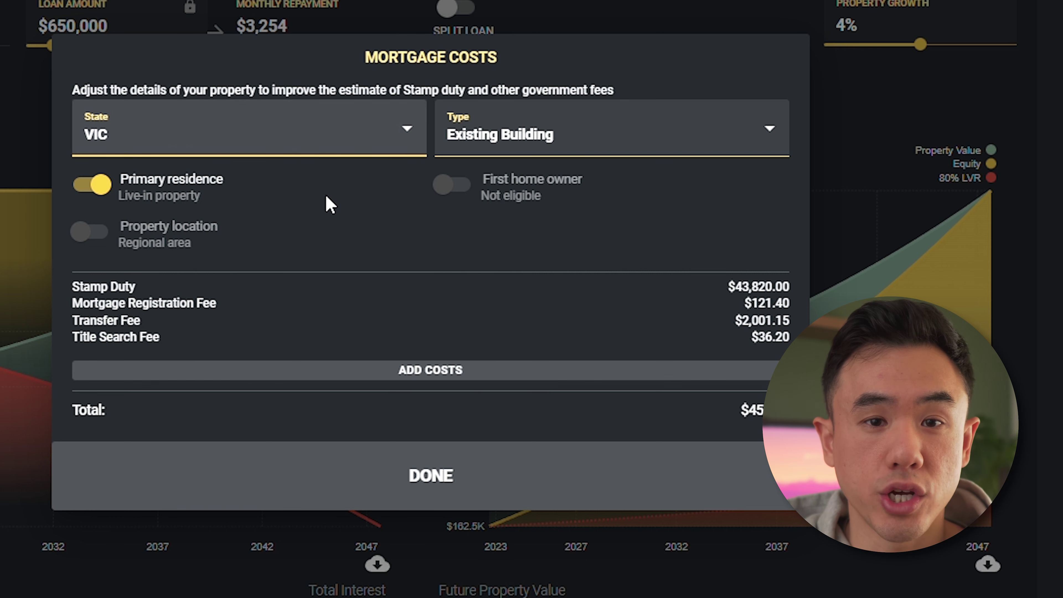
key("n")
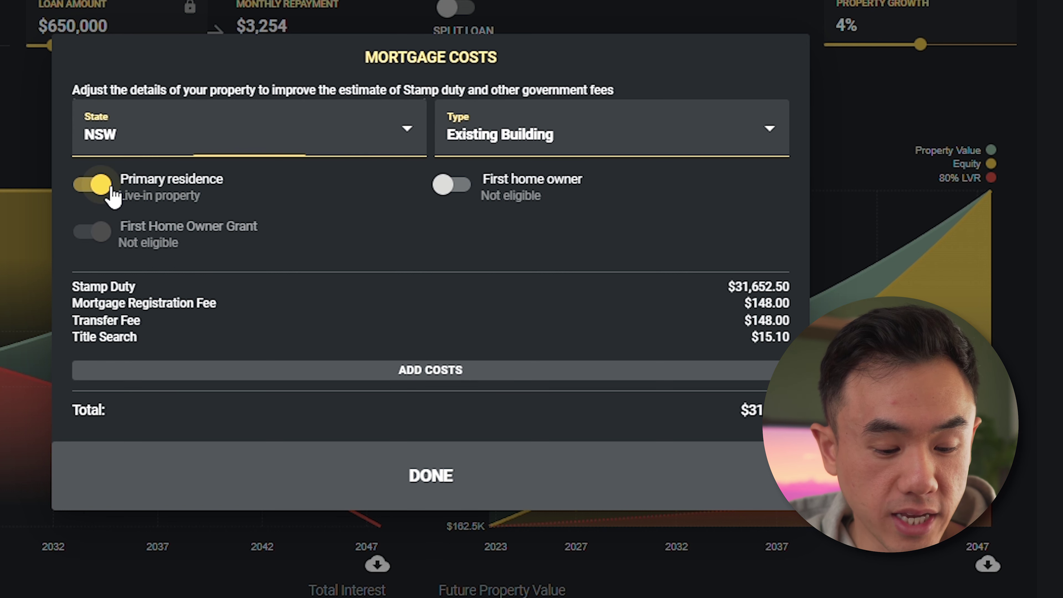
left_click(112, 193)
left_click(112, 193)
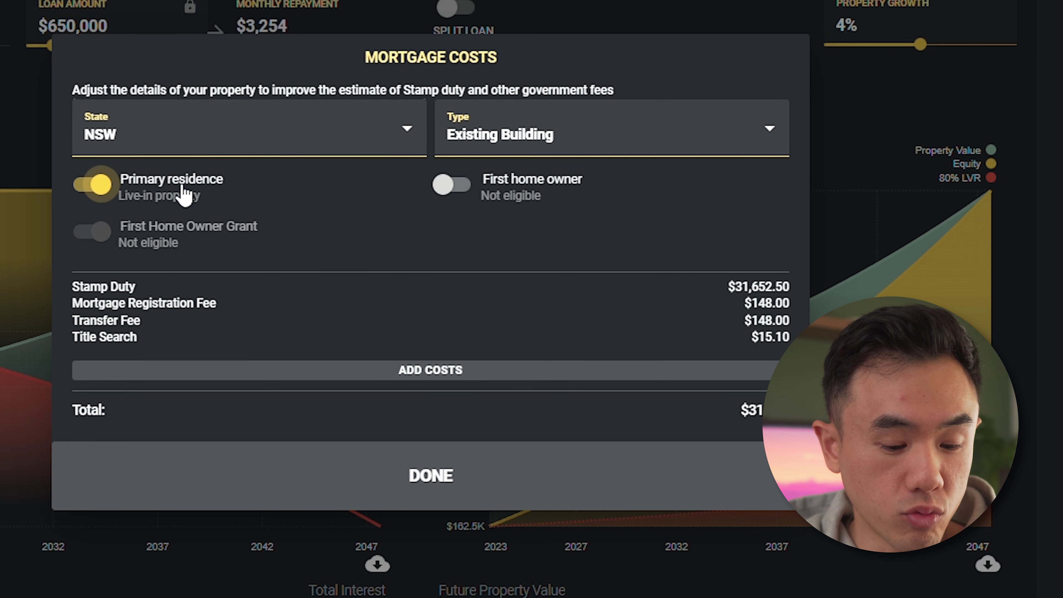
left_click(463, 197)
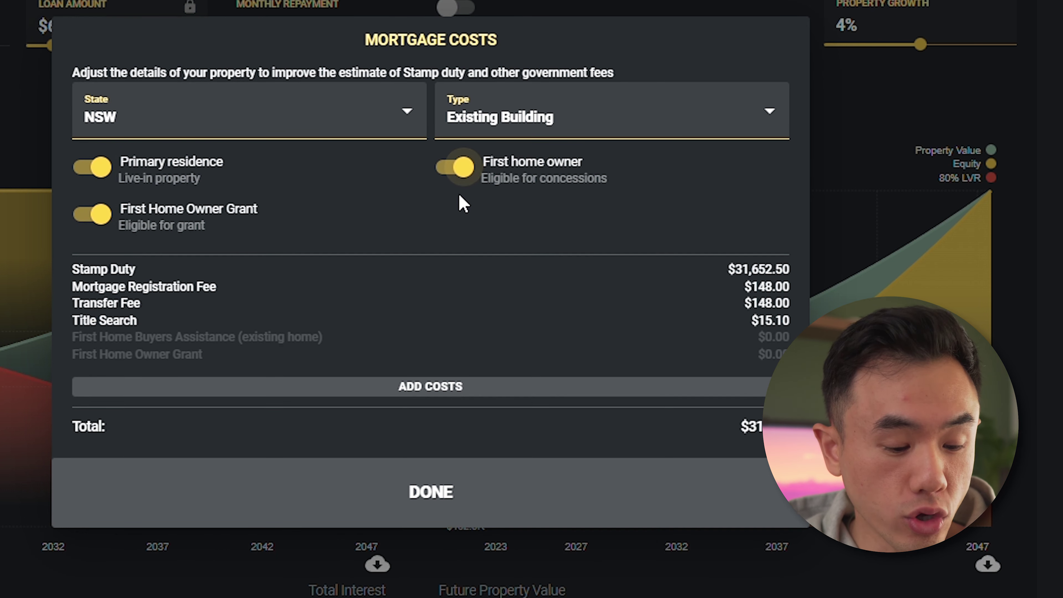
left_click(474, 170)
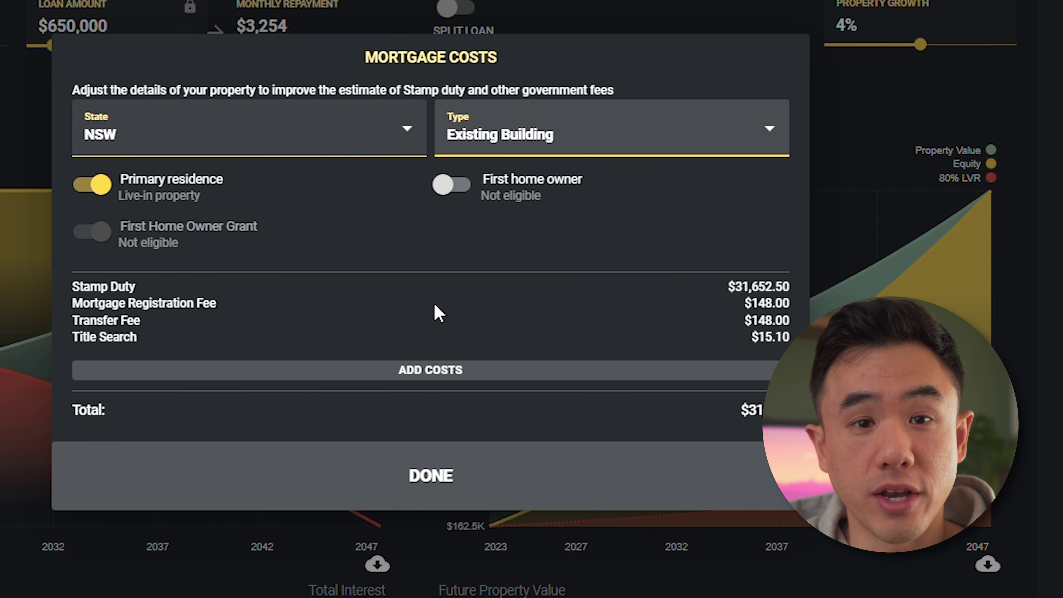
left_click(462, 475)
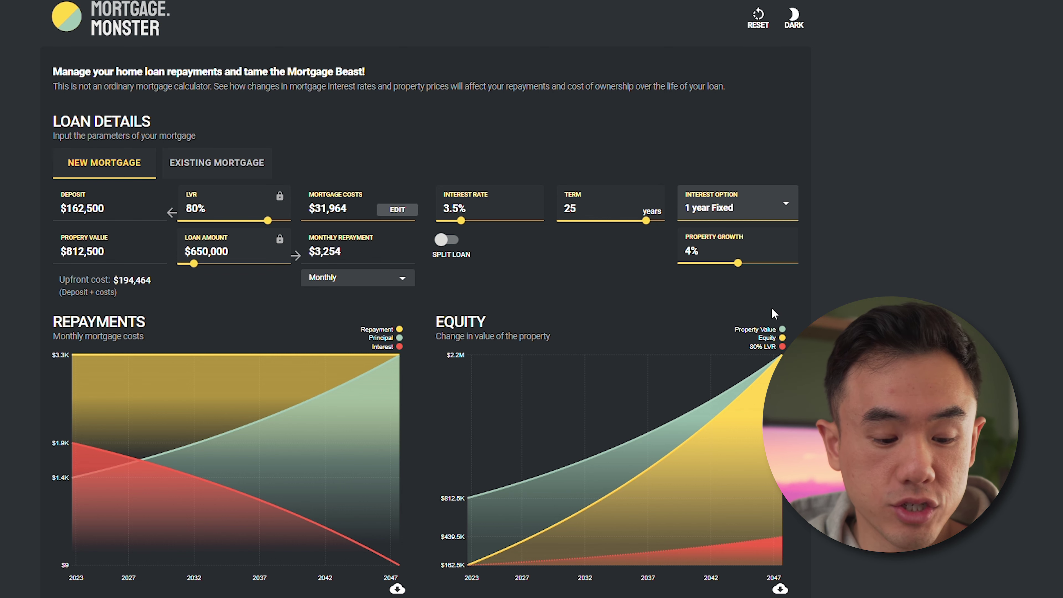
Step: Try splitting the loan into two parts and return to a single loan, bringing the repayment and equity forecasts into view
left_click(447, 241)
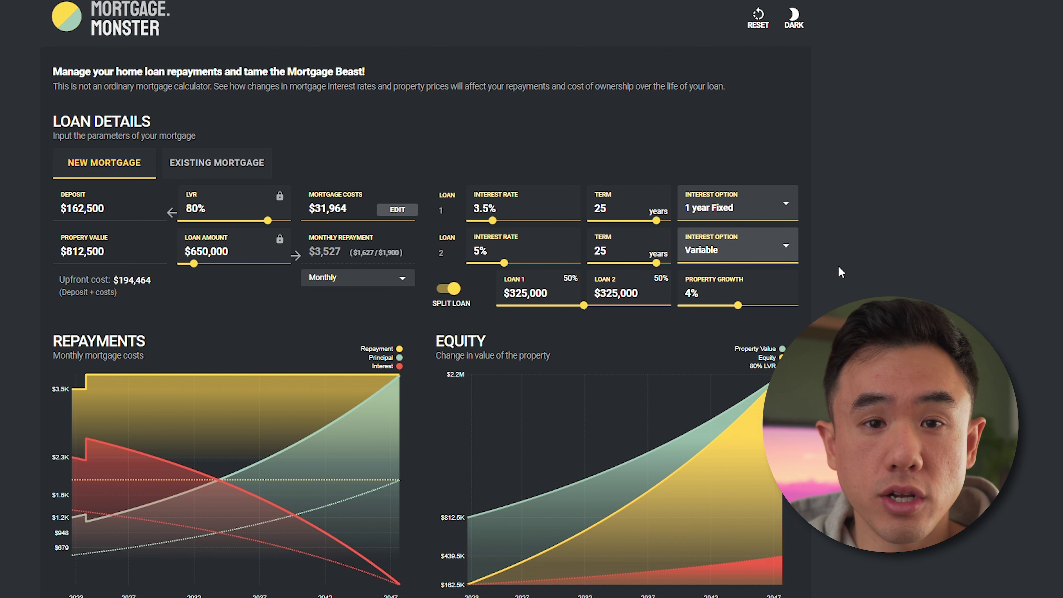
left_click(450, 288)
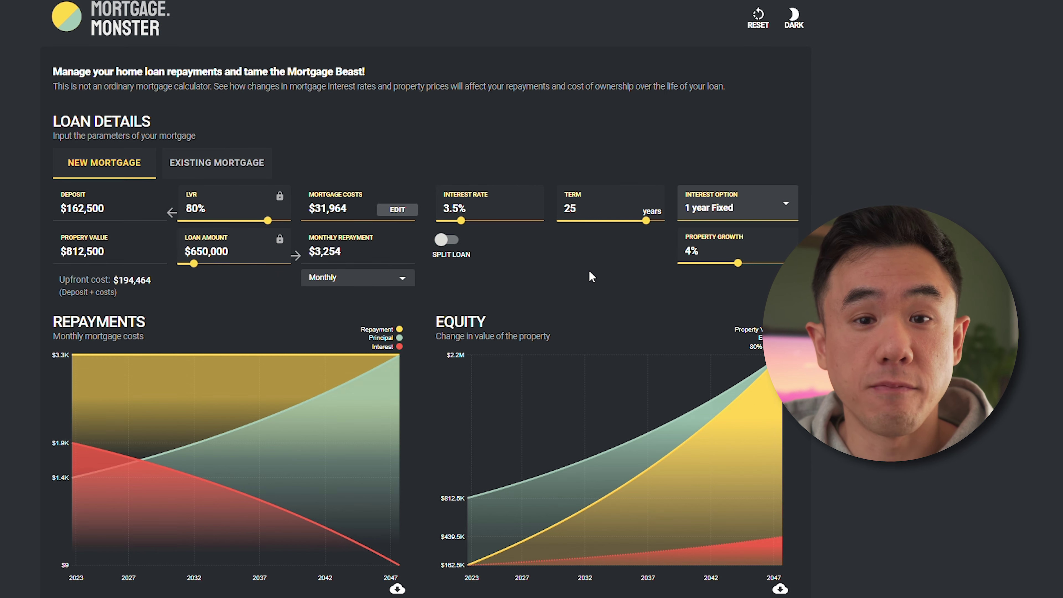
scroll(881, 548, "down", 6)
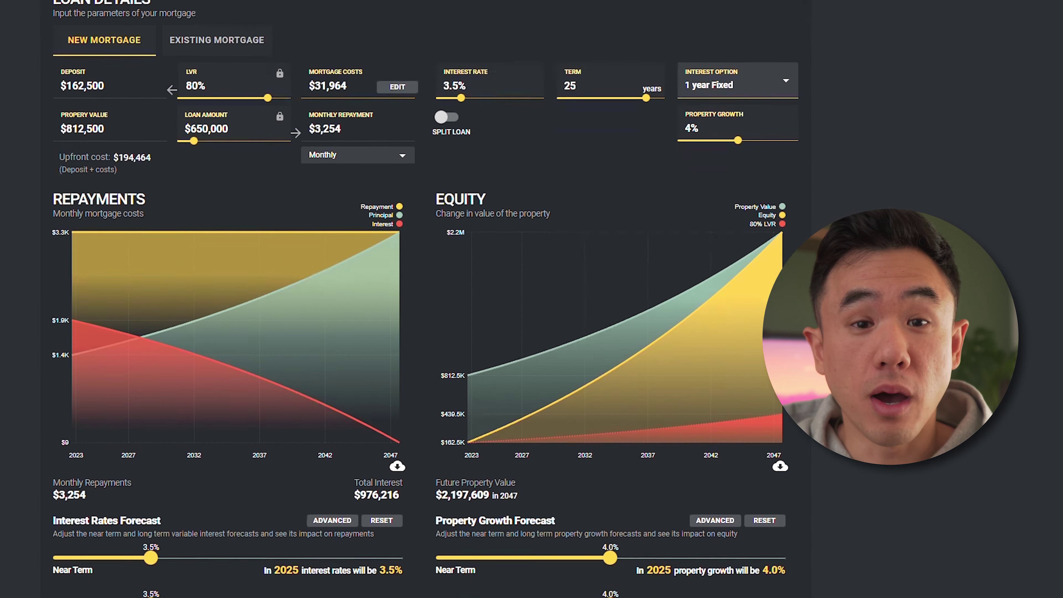